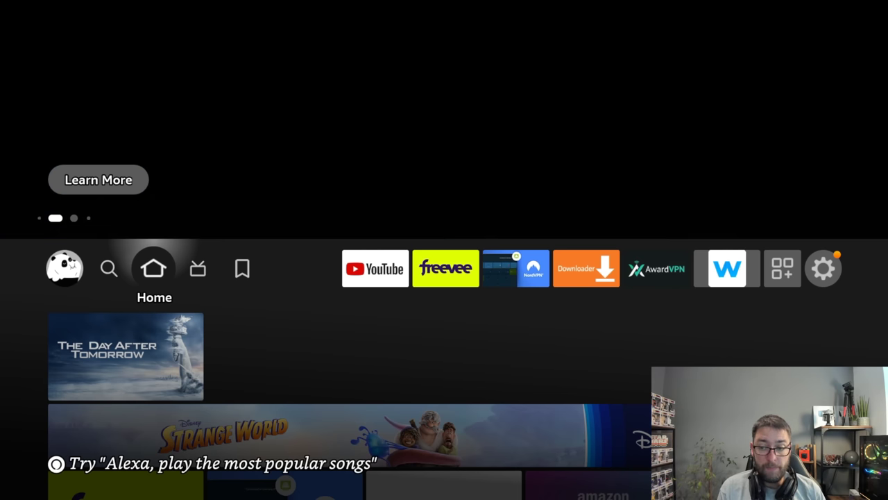
# Open the Network settings of the Fire TV.
pyautogui.press('Right')
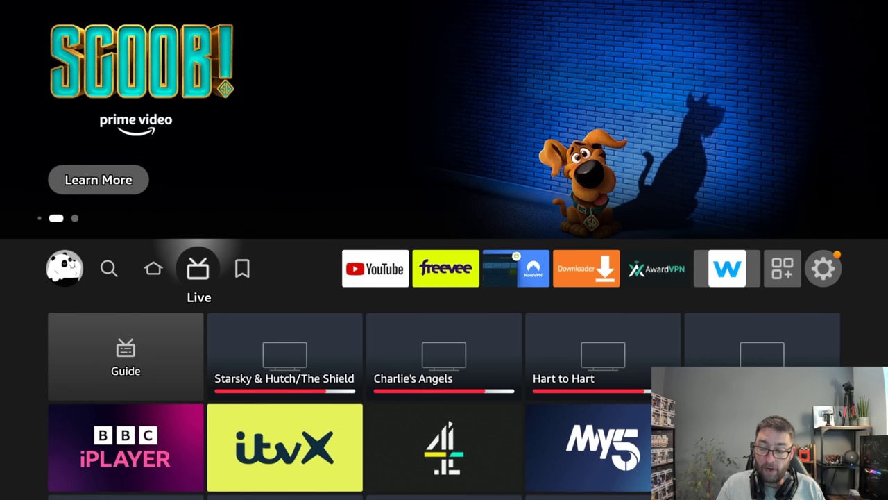
pyautogui.press('Right')
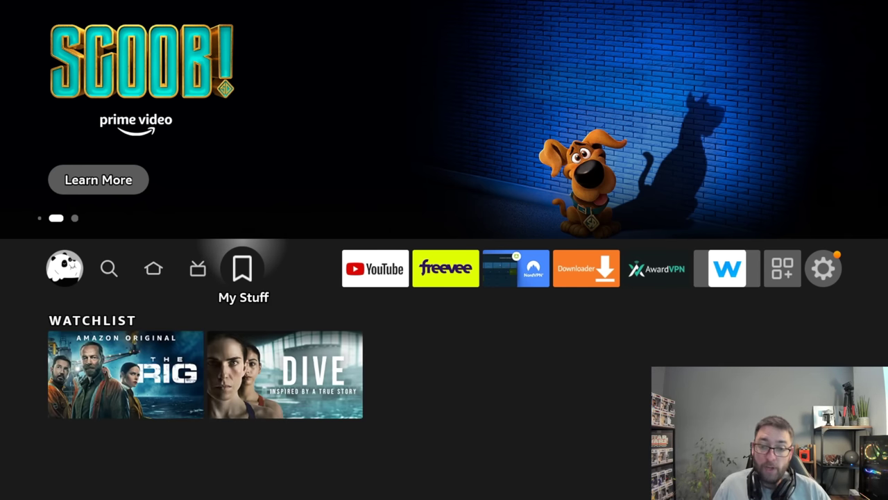
pyautogui.press('Right')
pyautogui.press('Right')
pyautogui.press('Right')
pyautogui.press('Right')
pyautogui.press('Right')
pyautogui.press('Right')
pyautogui.press('Right')
pyautogui.press('Right')
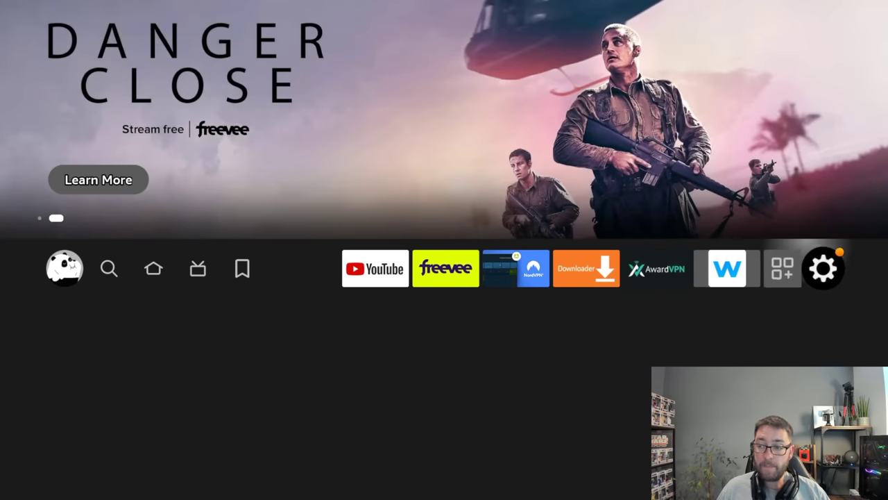
pyautogui.press('Down')
pyautogui.press('Right')
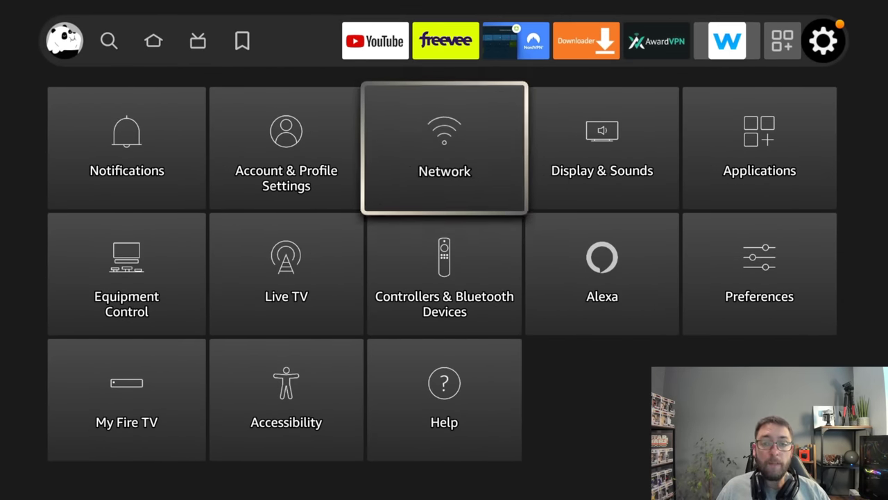
pyautogui.press('Return')
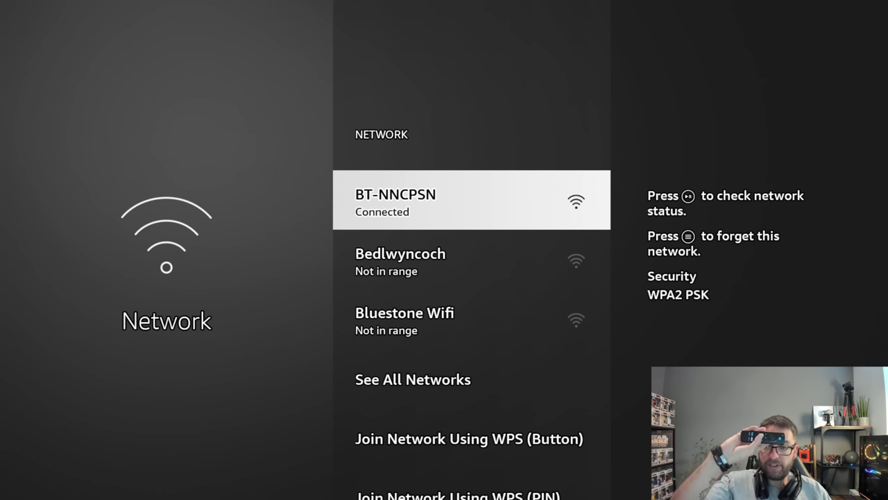
# Show the connection status of the connected Wi-Fi network and run a speed test on it.
pyautogui.press('Return')
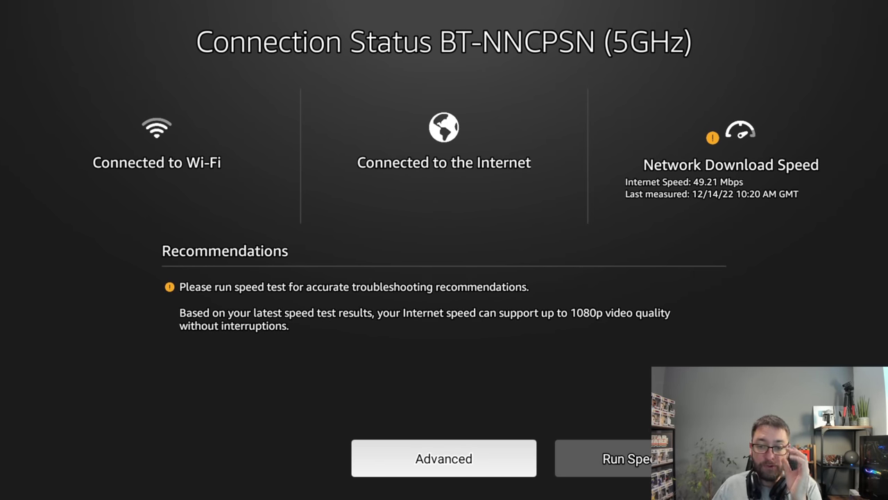
pyautogui.press('Right')
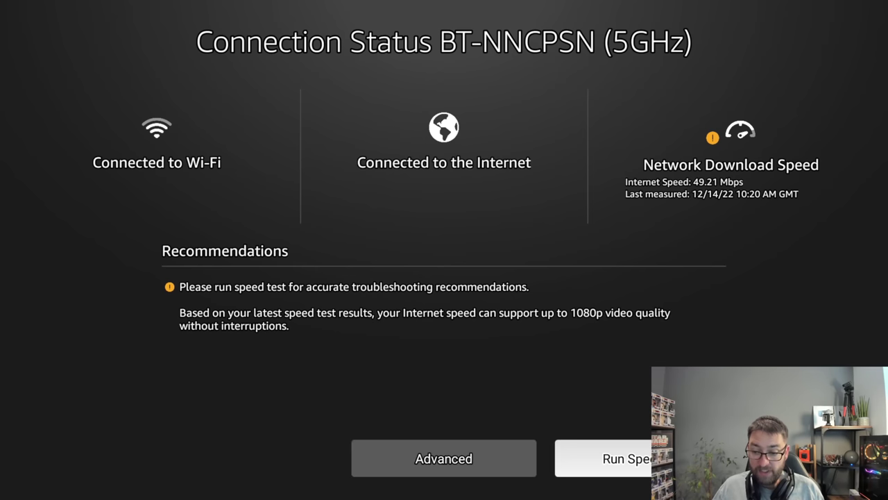
pyautogui.press('Return')
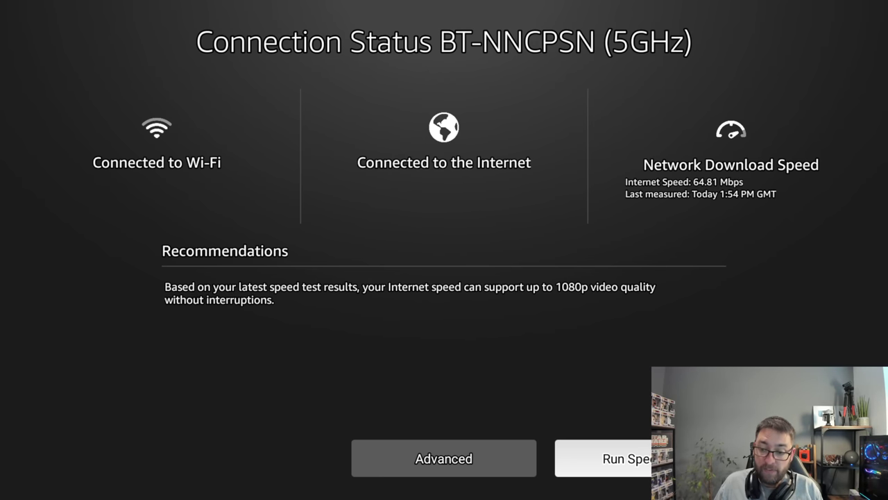
# Check the advanced status of the connected network, including its signal quality, and return to the home screen.
pyautogui.press('Left')
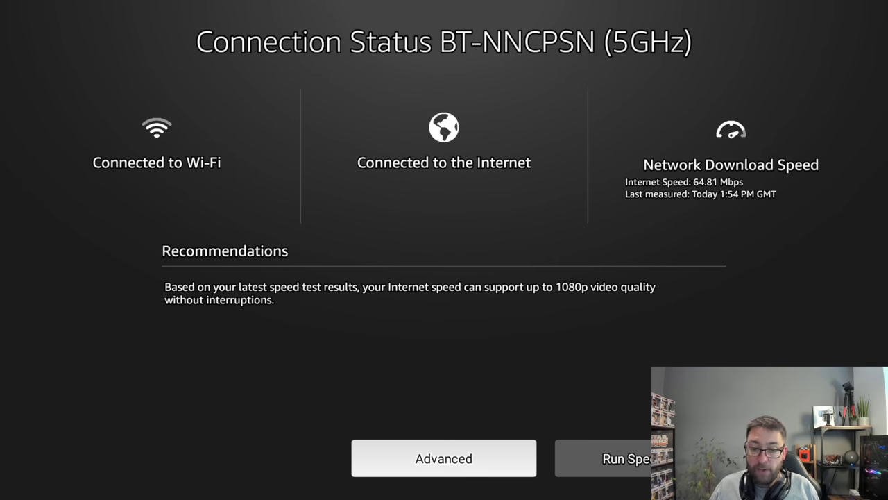
pyautogui.press('Return')
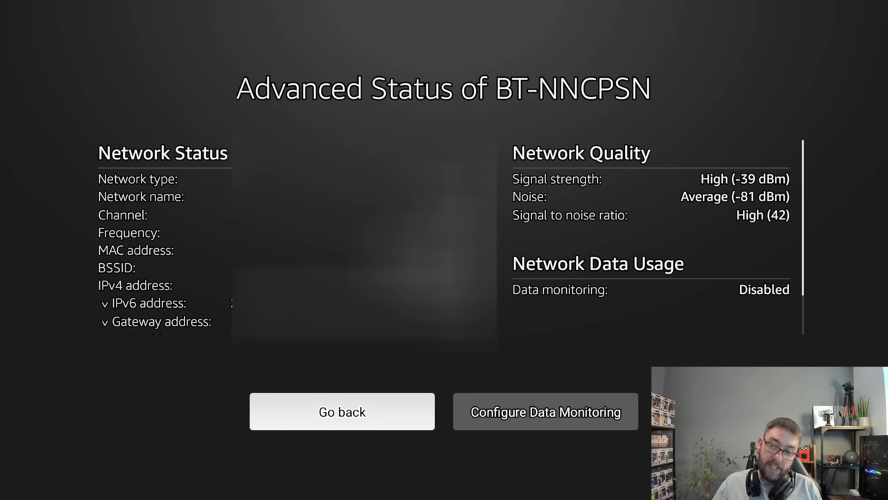
pyautogui.press('Return')
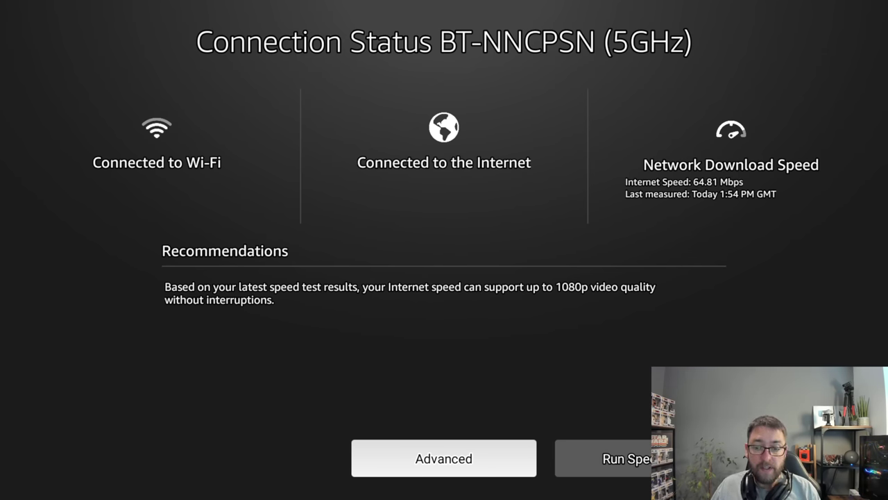
pyautogui.press('Home')
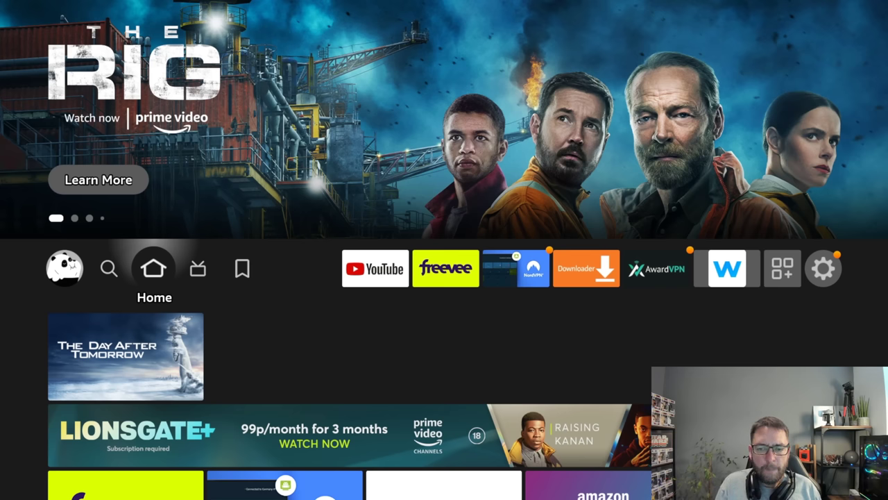
# Open the Applications settings from the home screen.
pyautogui.press('Right')
pyautogui.press('Right')
pyautogui.press('Right')
pyautogui.press('Right')
pyautogui.press('Right')
pyautogui.press('Right')
pyautogui.press('Right')
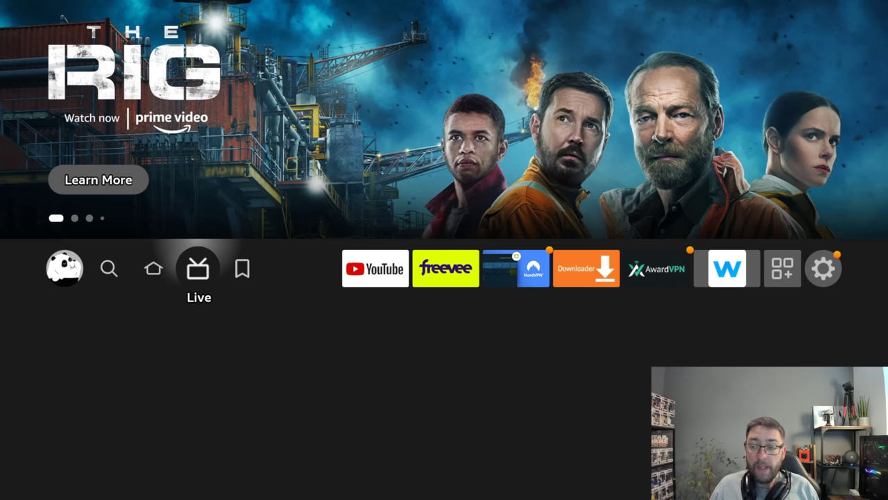
pyautogui.press('Right')
pyautogui.press('Right')
pyautogui.press('Right')
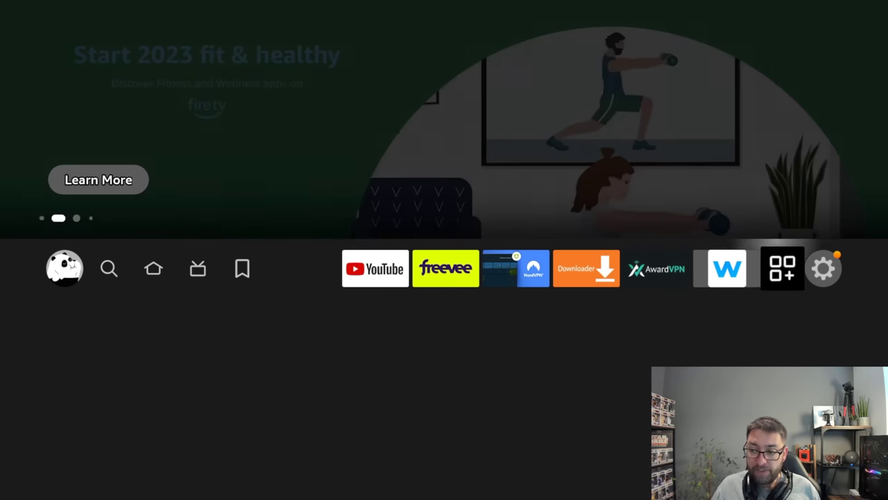
pyautogui.press('Down')
pyautogui.press('Right')
pyautogui.press('Right')
pyautogui.press('Right')
pyautogui.press('Right')
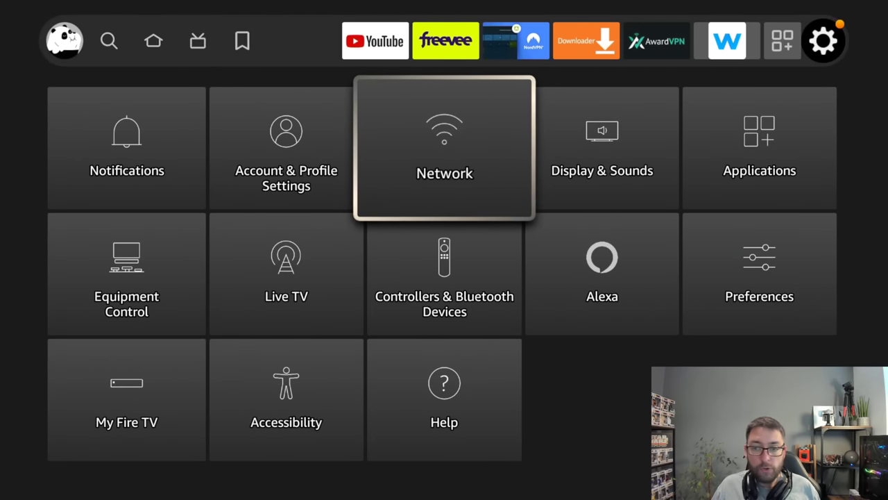
pyautogui.press('Return')
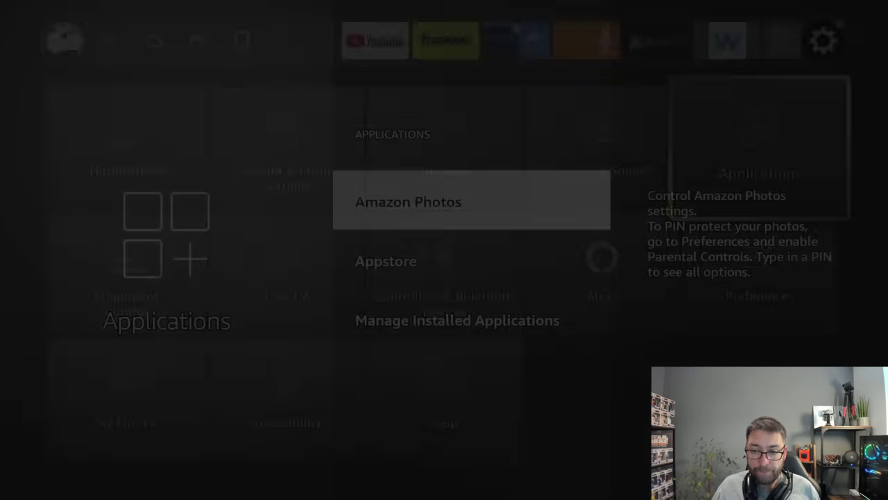
# Open the list for managing installed applications.
pyautogui.press('Down')
pyautogui.press('Down')
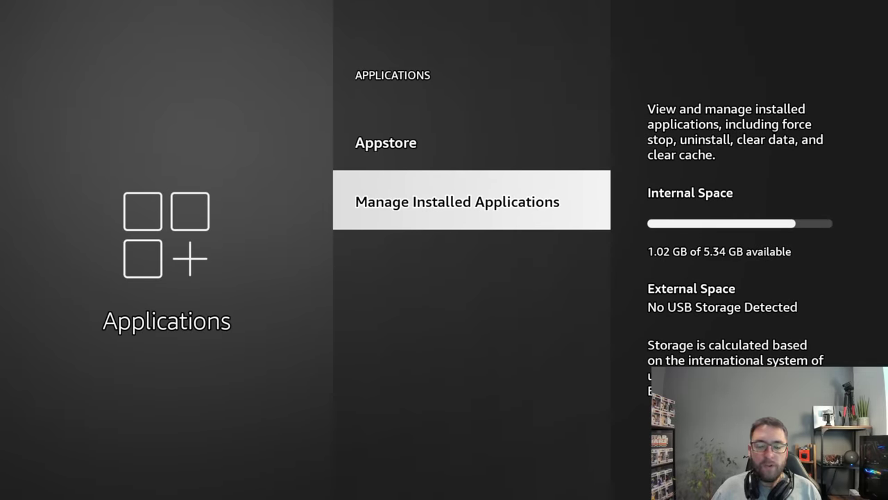
pyautogui.press('Return')
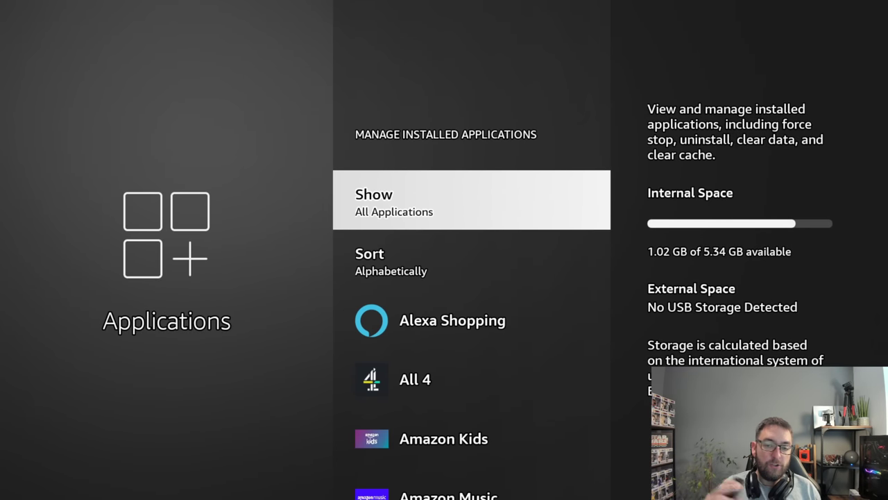
# Sort the installed applications by Recency.
pyautogui.press('Down')
pyautogui.press('Return')
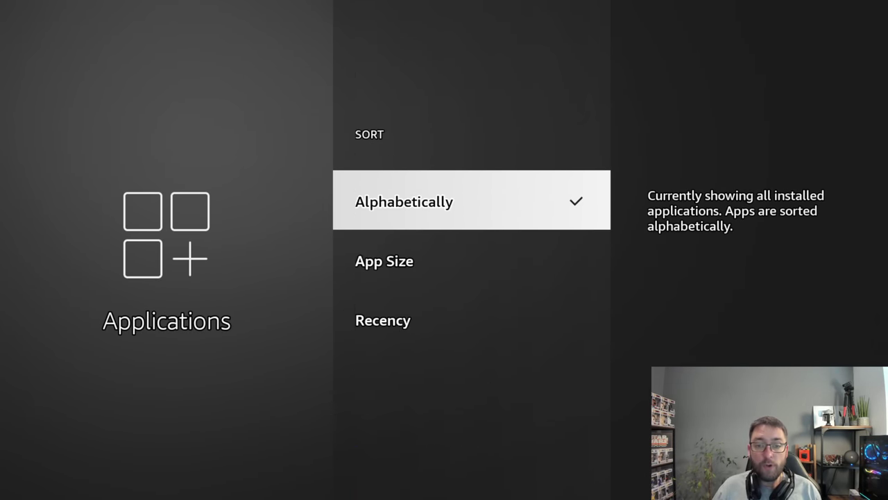
pyautogui.press('Down')
pyautogui.press('Down')
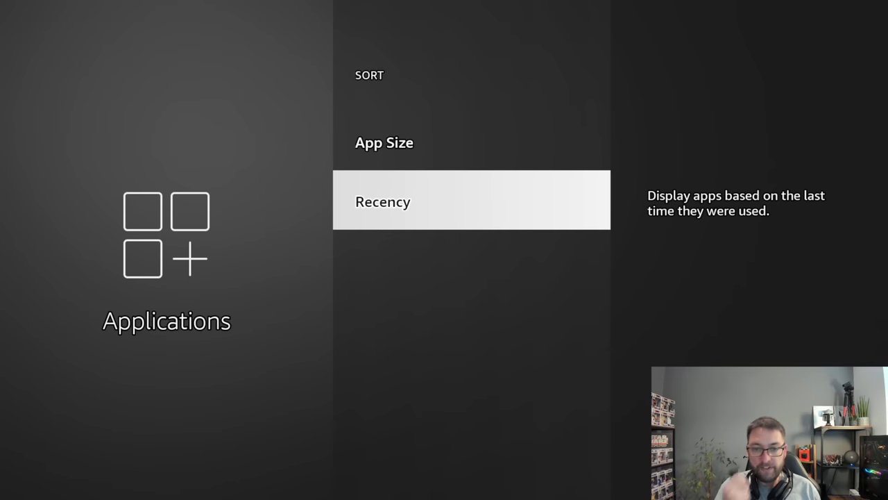
pyautogui.press('Return')
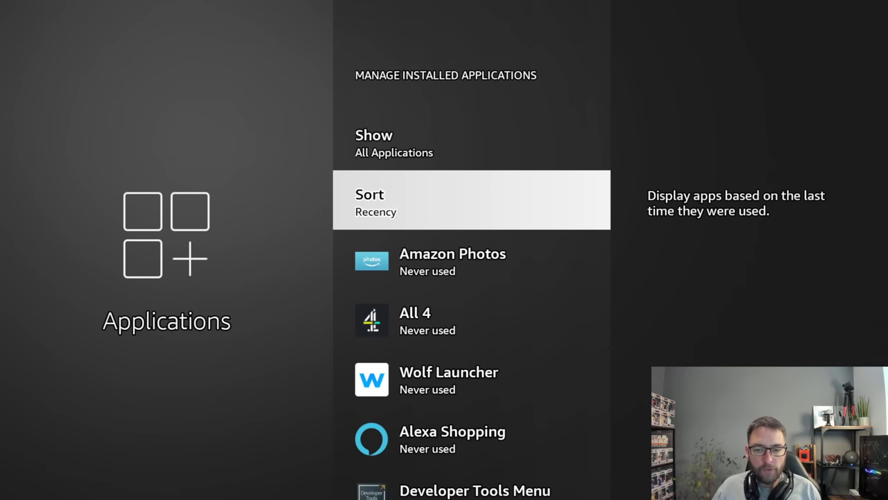
# Uninstall the never-used SportsTribal app from the installed applications and confirm its removal.
pyautogui.press('Down')
pyautogui.press('Down')
pyautogui.press('Down')
pyautogui.press('Down')
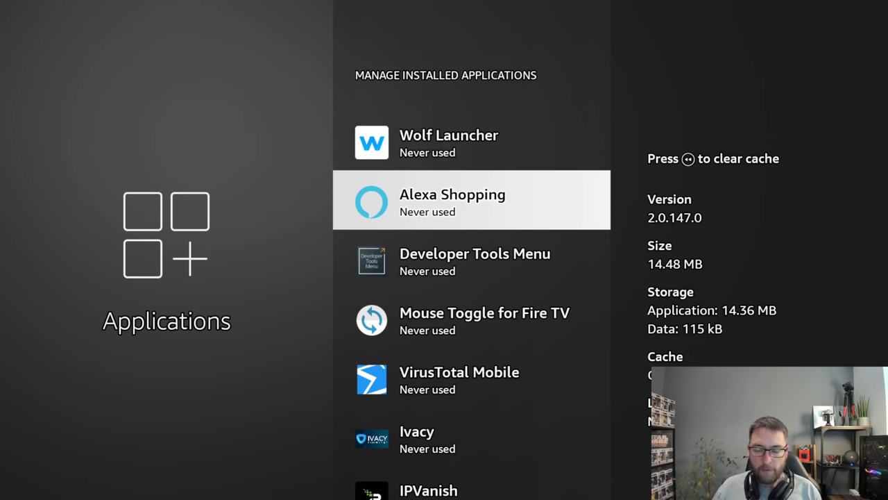
pyautogui.press('Down')
pyautogui.press('Down')
pyautogui.press('Down')
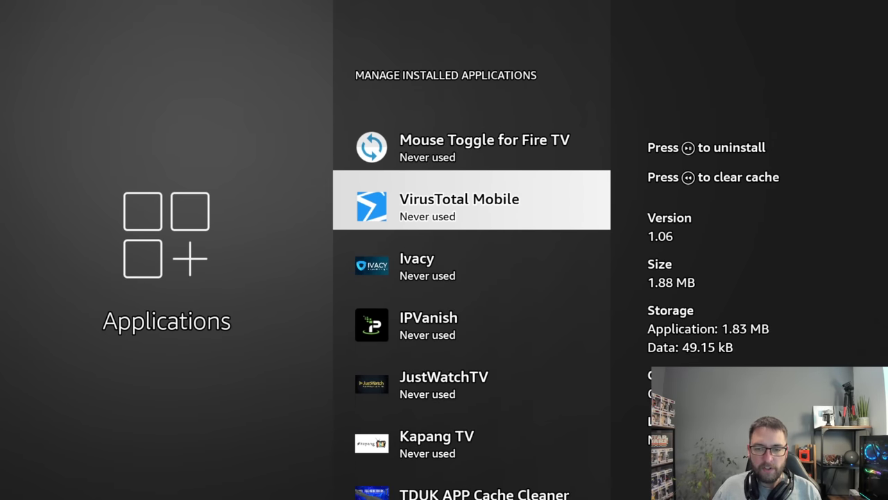
pyautogui.press('Down')
pyautogui.press('Down')
pyautogui.press('Down')
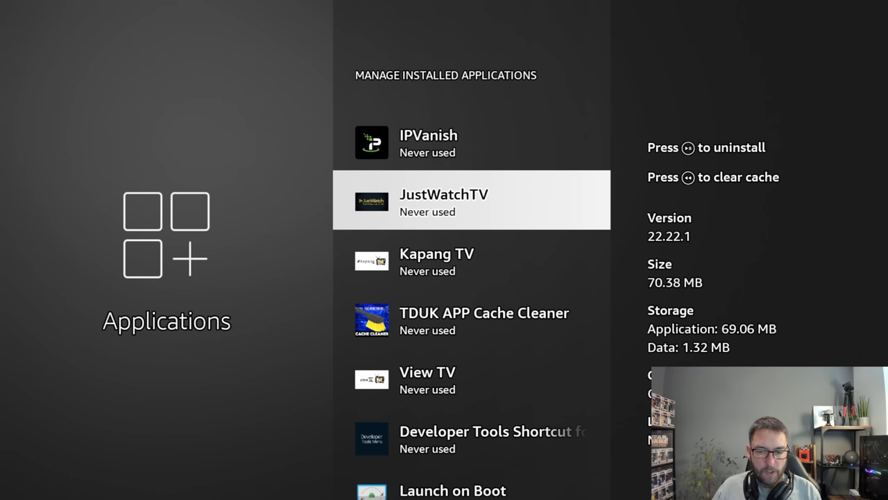
pyautogui.press('Down')
pyautogui.press('Down')
pyautogui.press('Down')
pyautogui.press('Down')
pyautogui.press('Down')
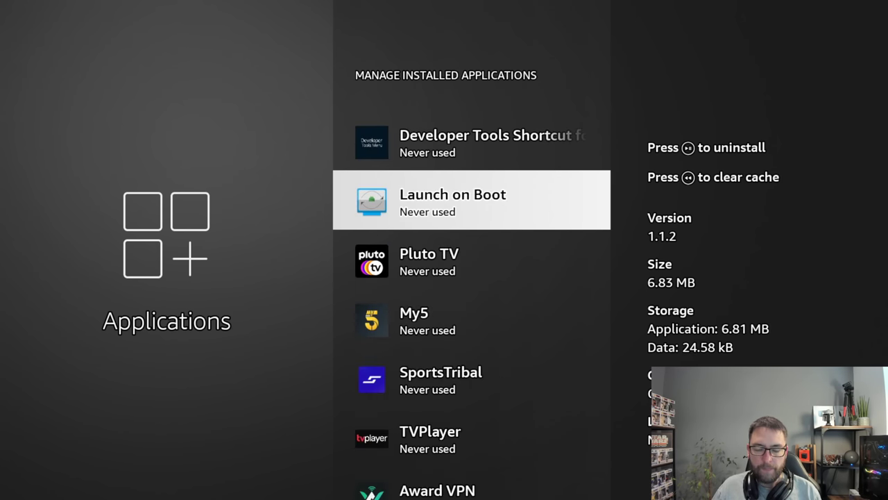
pyautogui.press('Down')
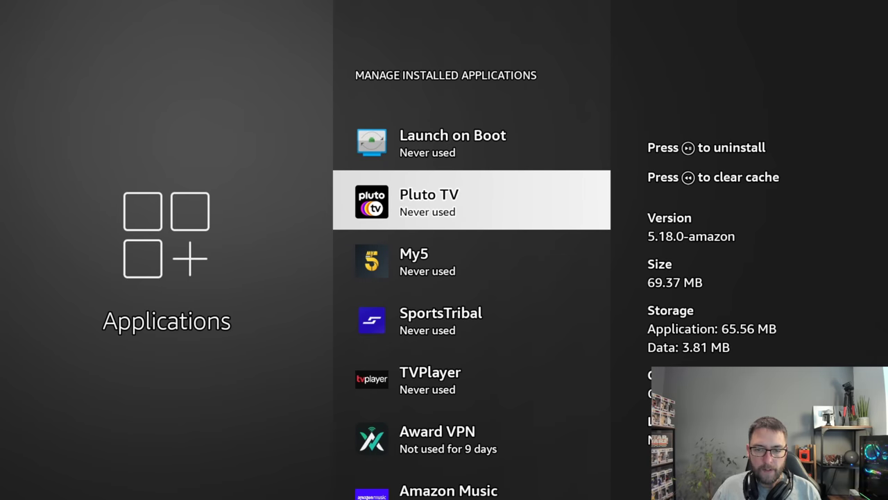
pyautogui.press('Down')
pyautogui.press('Down')
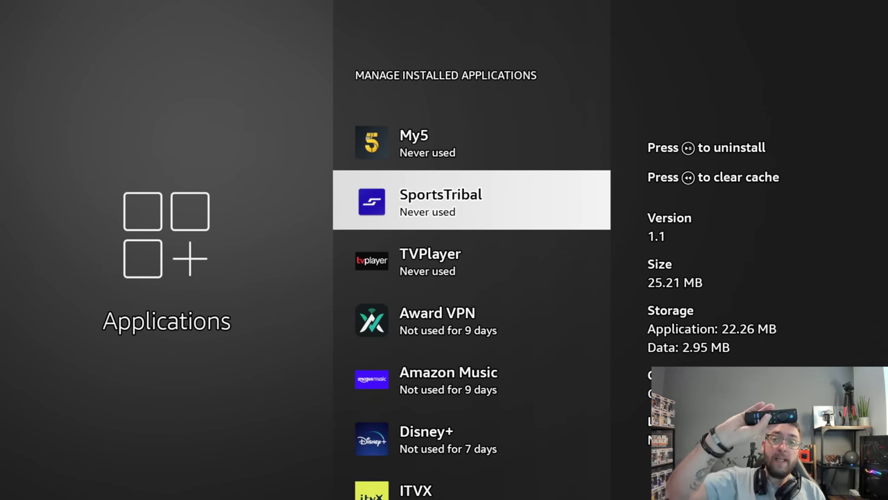
pyautogui.press('space')
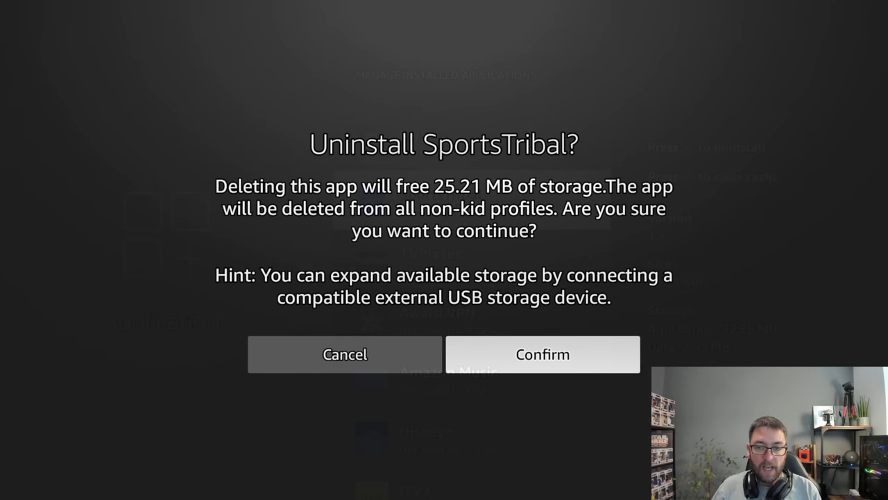
pyautogui.press('Return')
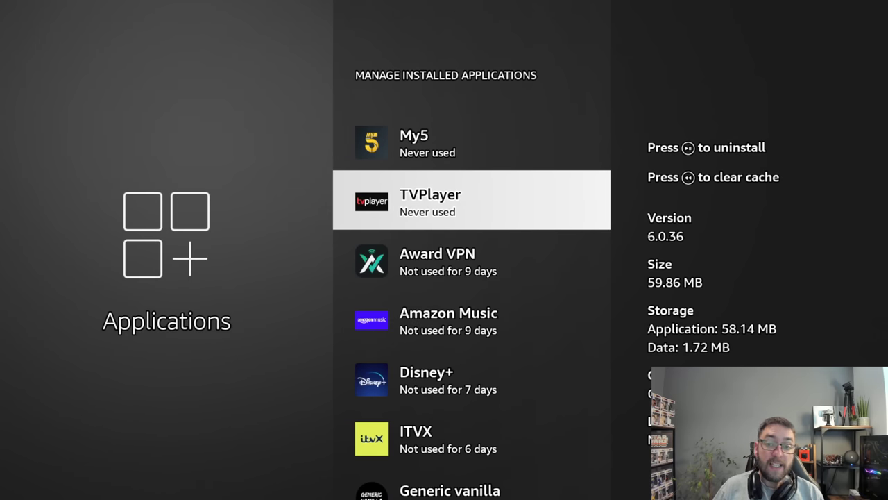
# Clear the cache of the All 4 app and return to the home screen.
pyautogui.press('Up')
pyautogui.press('Up')
pyautogui.press('Up')
pyautogui.press('Up')
pyautogui.press('Up')
pyautogui.press('Up')
pyautogui.press('Up')
pyautogui.press('Up')
pyautogui.press('Up')
pyautogui.press('Up')
pyautogui.press('Up')
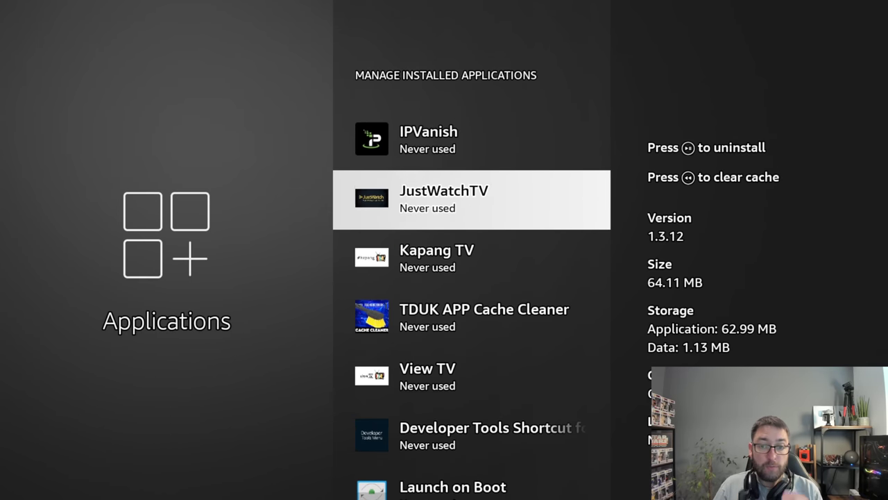
pyautogui.press('Up')
pyautogui.press('Up')
pyautogui.press('Up')
pyautogui.press('Up')
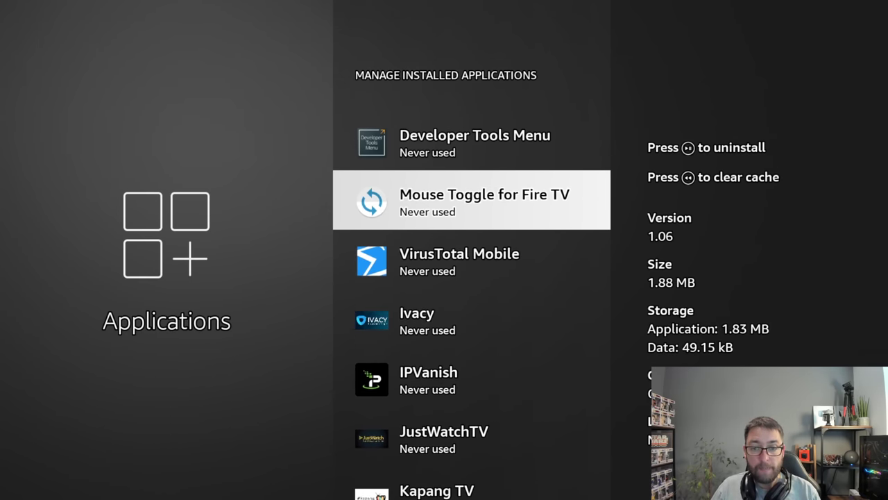
pyautogui.press('Up')
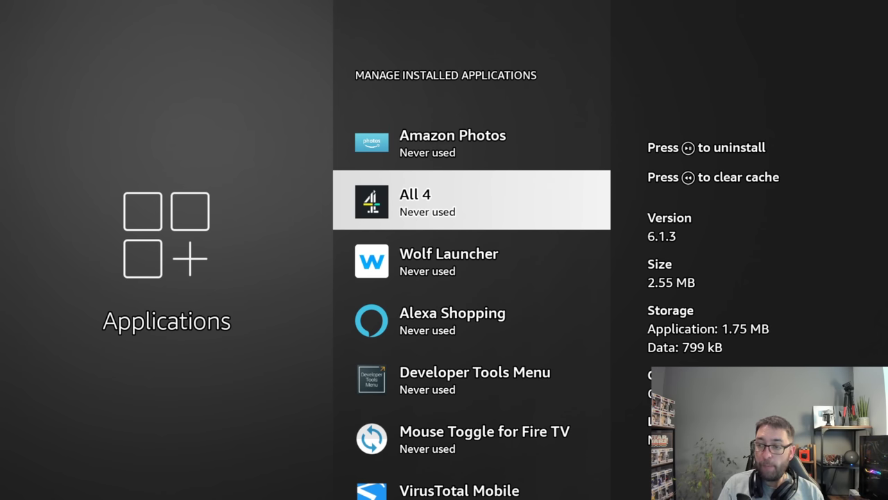
pyautogui.press('XF86AudioRewind')
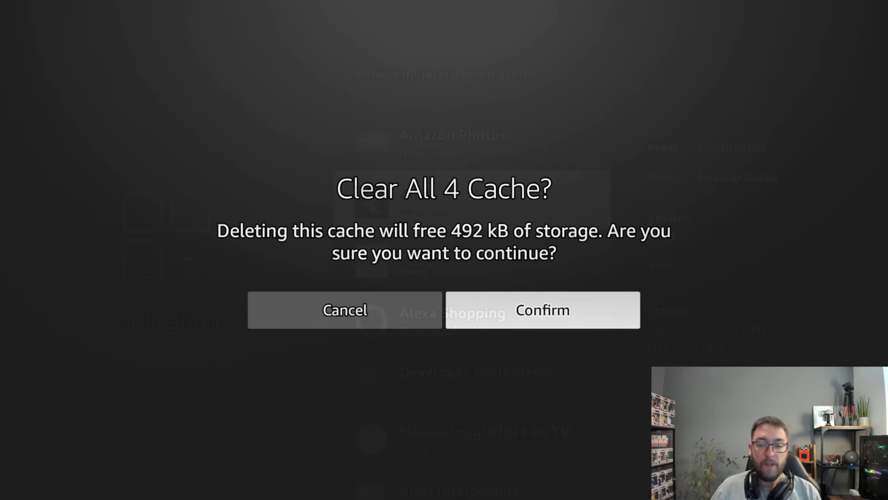
pyautogui.press('Return')
pyautogui.press('Escape')
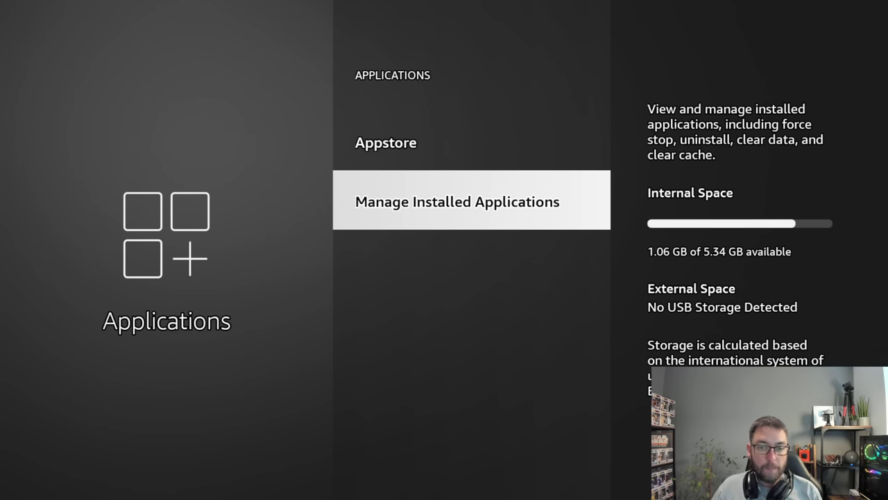
pyautogui.press('Home')
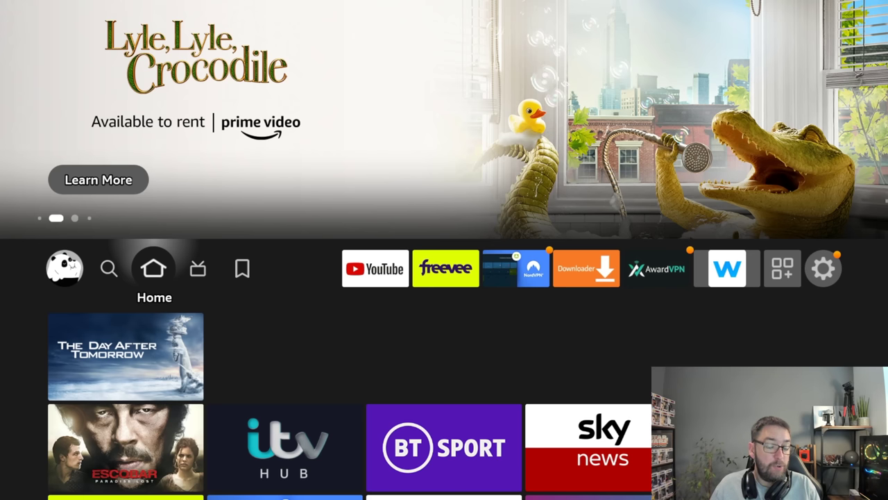
# Go from the home screen to the Fire TV settings categories.
pyautogui.press('Right')
pyautogui.press('Right')
pyautogui.press('Right')
pyautogui.press('Right')
pyautogui.press('Right')
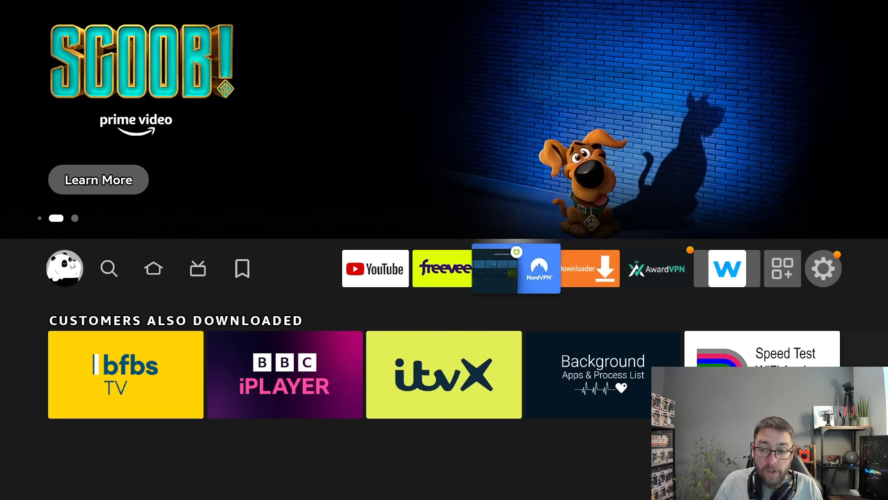
pyautogui.press('Right')
pyautogui.press('Right')
pyautogui.press('Right')
pyautogui.press('Right')
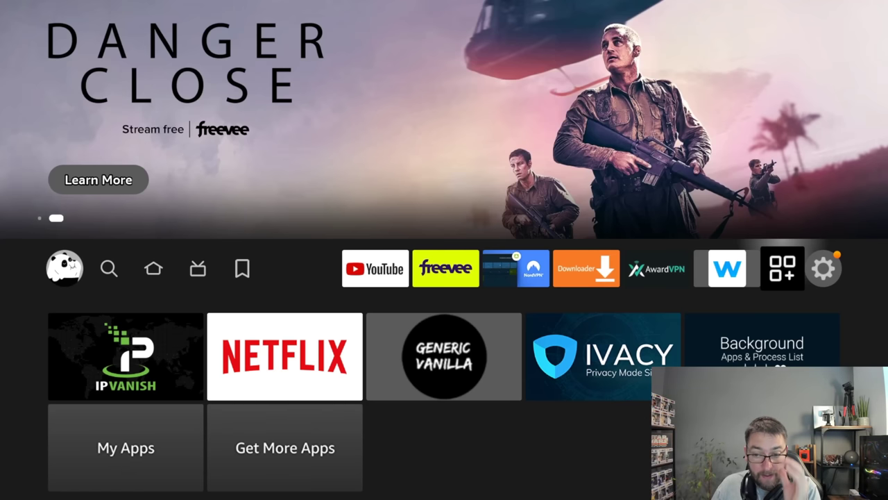
pyautogui.press('Right')
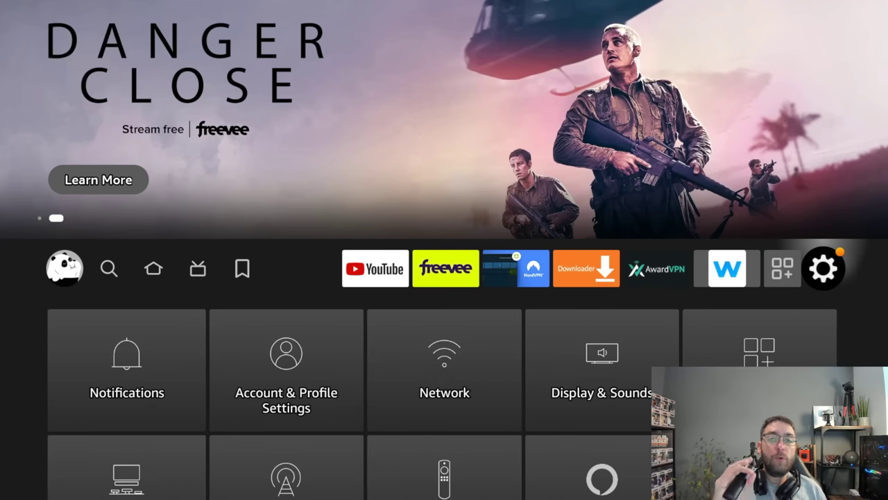
pyautogui.press('Down')
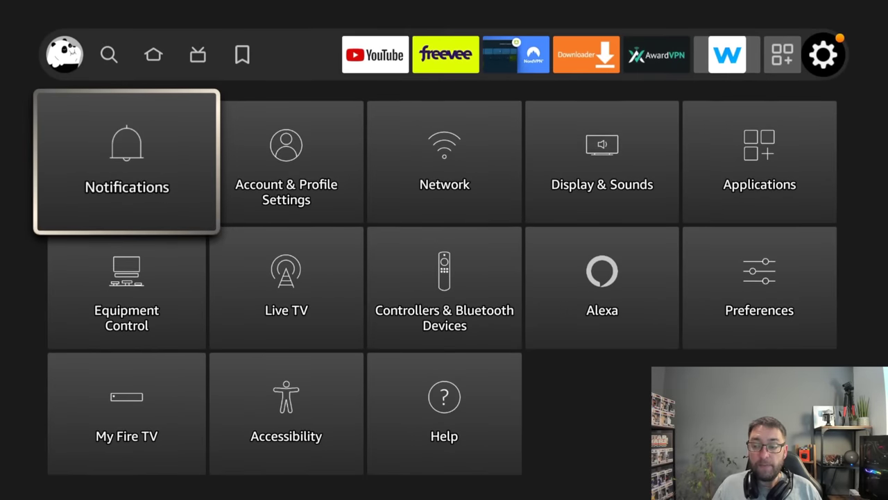
# Open the Featured Content settings in Preferences to check video and audio autoplay.
pyautogui.press('Down')
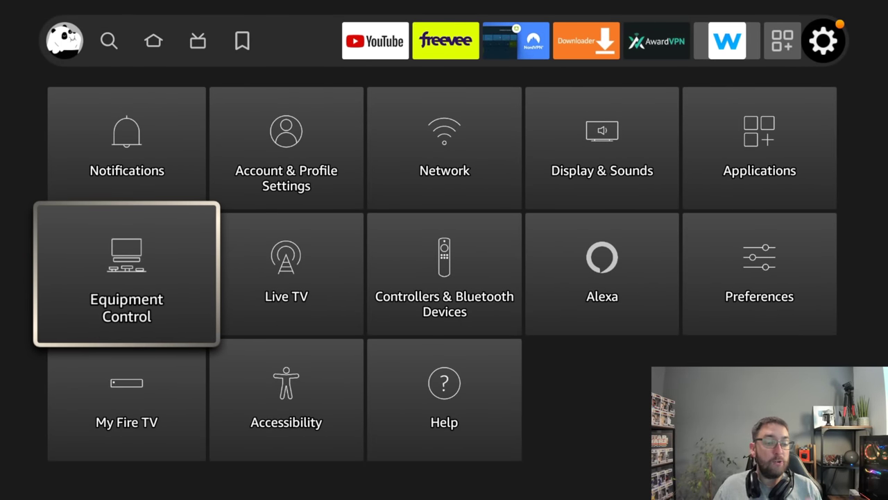
pyautogui.press('Right')
pyautogui.press('Right')
pyautogui.press('Right')
pyautogui.press('Right')
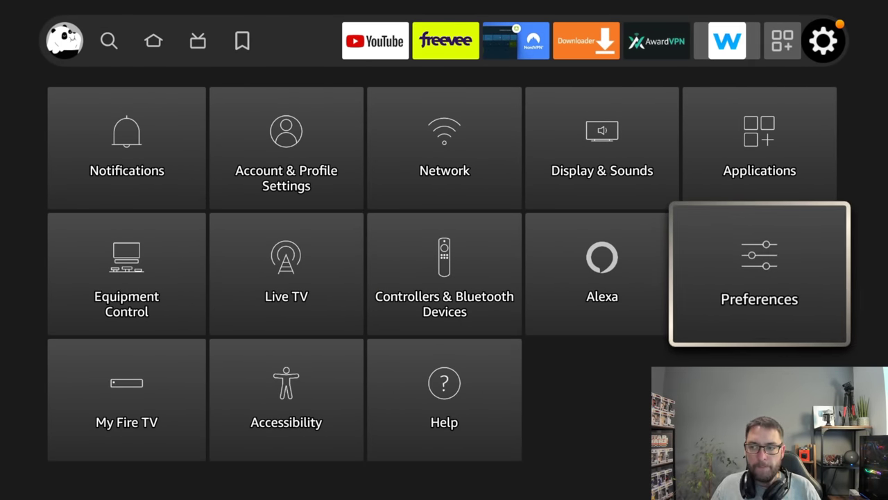
pyautogui.press('Return')
pyautogui.press('Down')
pyautogui.press('Down')
pyautogui.press('Down')
pyautogui.press('Down')
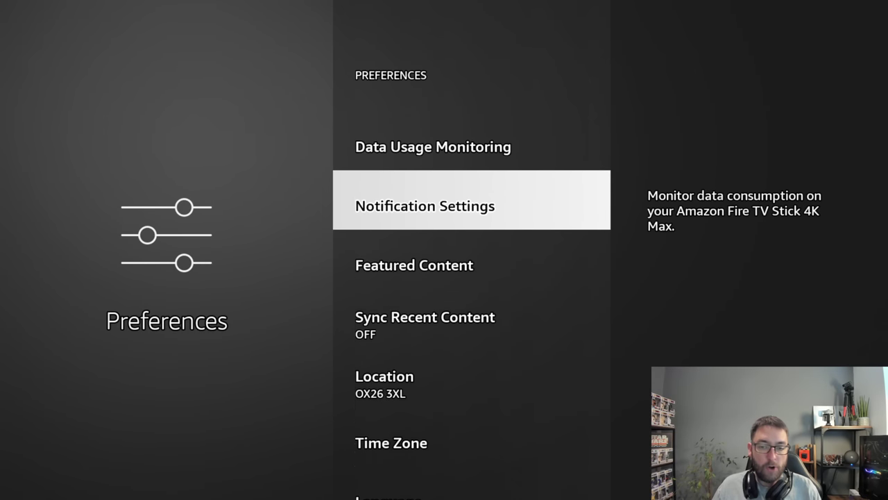
pyautogui.press('Return')
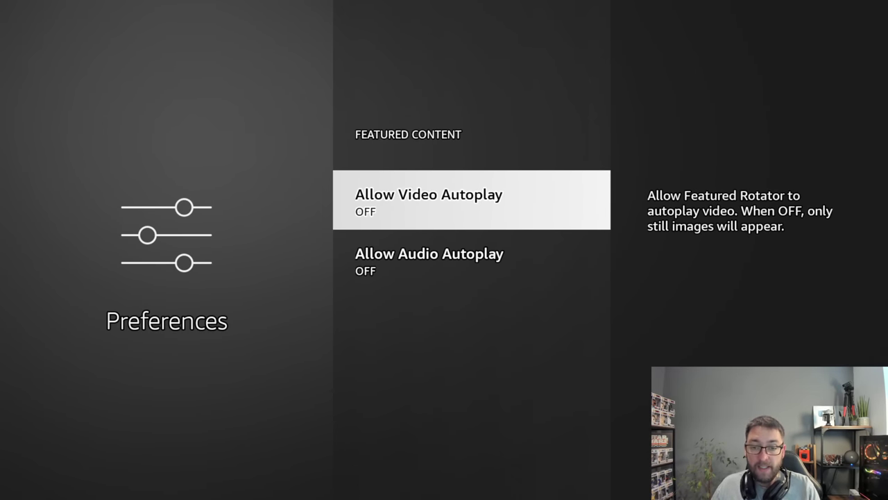
# Leave Featured Content and open the Data Usage Monitoring settings in Preferences.
pyautogui.press('Escape')
pyautogui.press('Up')
pyautogui.press('Up')
pyautogui.press('Up')
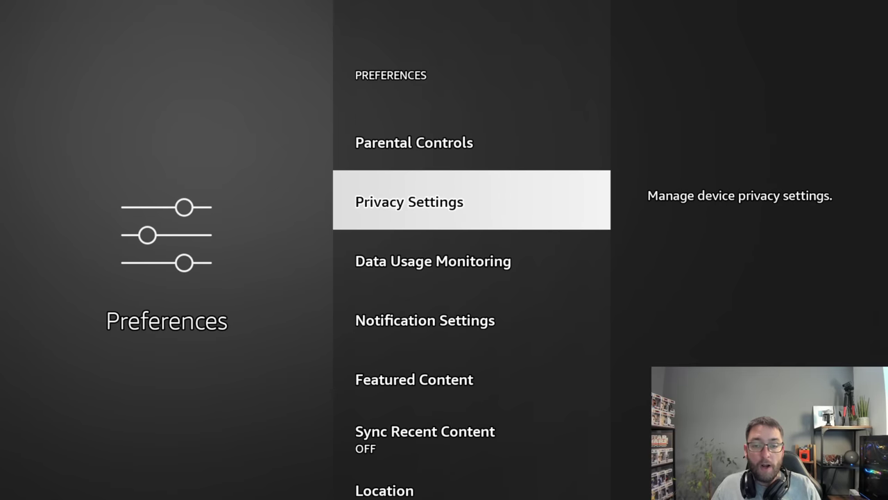
pyautogui.press('Down')
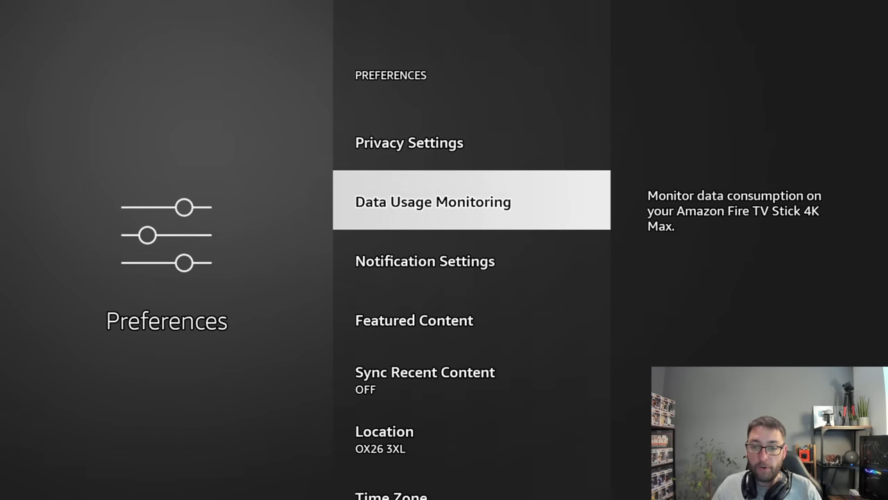
pyautogui.press('Return')
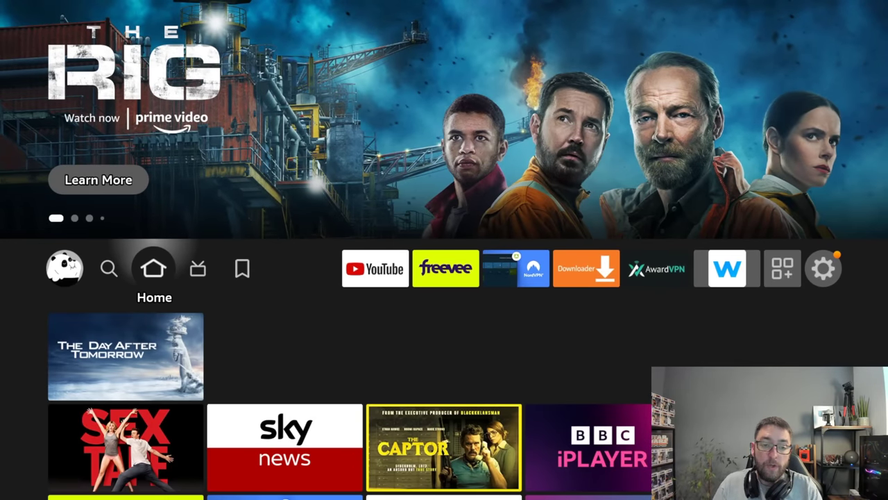
# Open the search entry screen from the home screen's Find section.
pyautogui.press('Left')
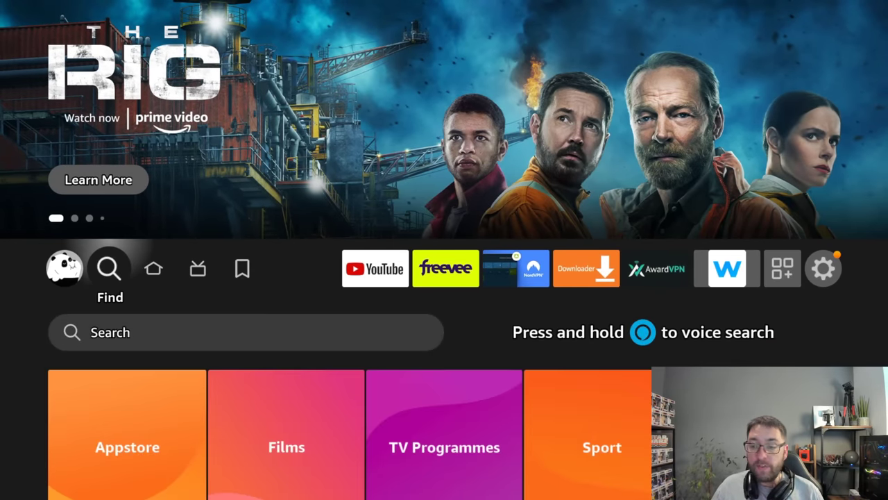
pyautogui.press('Down')
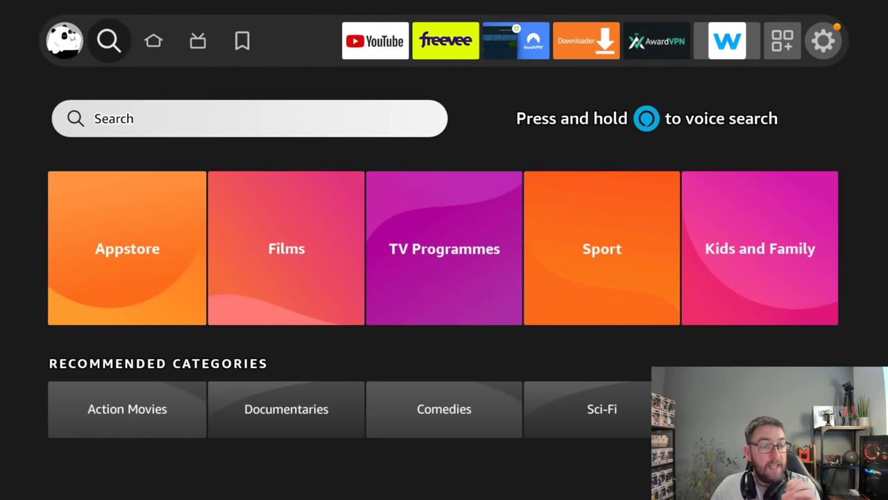
pyautogui.press('Return')
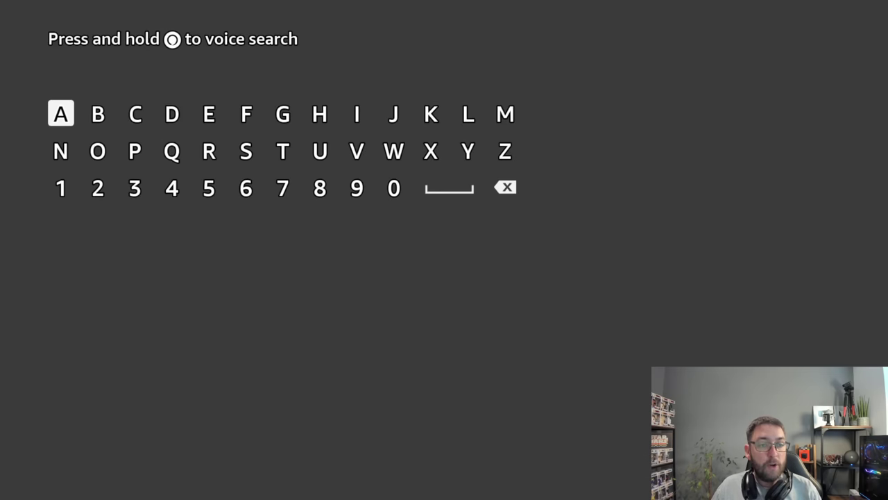
# Enter "Bac" as the search text.
pyautogui.press('Right')
pyautogui.press('Return')
pyautogui.press('Left')
pyautogui.press('Left')
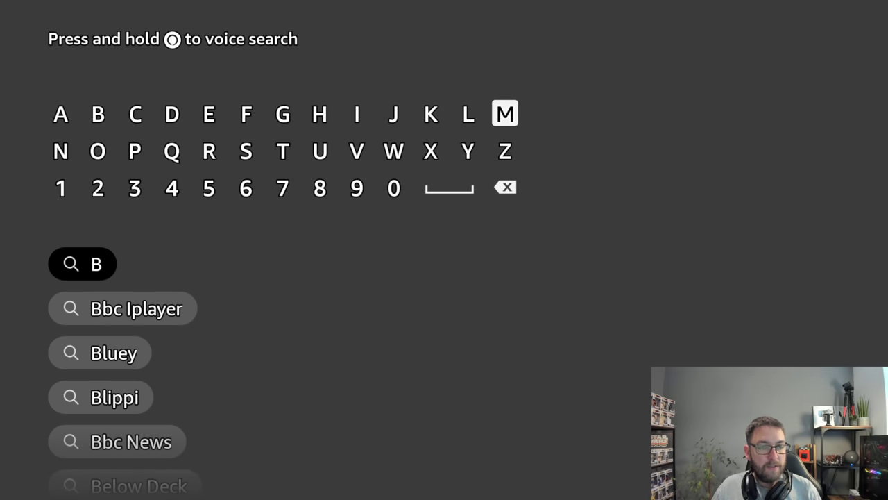
pyautogui.press('Left')
pyautogui.press('Left')
pyautogui.press('Left')
pyautogui.press('Left')
pyautogui.press('Left')
pyautogui.press('Left')
pyautogui.press('Left')
pyautogui.press('Left')
pyautogui.press('Left')
pyautogui.press('Left')
pyautogui.press('Left')
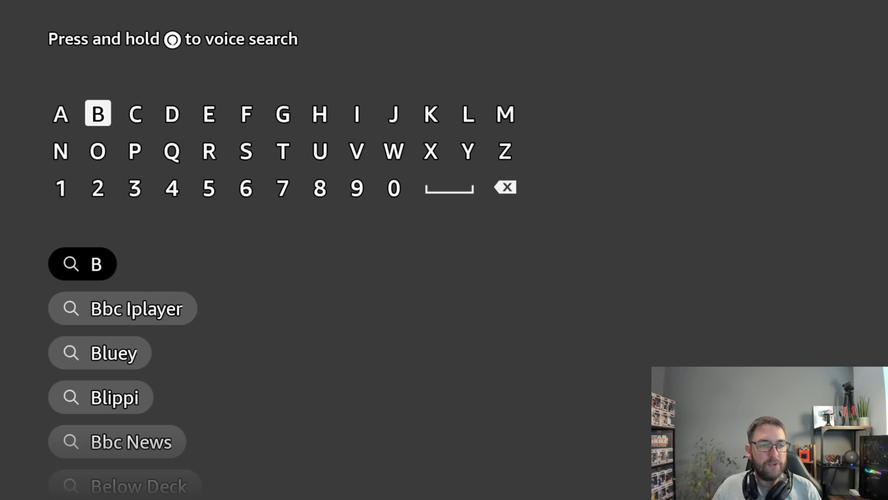
pyautogui.press('Left')
pyautogui.press('Return')
pyautogui.press('Right')
pyautogui.press('Right')
pyautogui.press('Return')
# Choose the search suggestion "Background Apps And Process List".
pyautogui.press('Down')
pyautogui.press('Down')
pyautogui.press('Down')
pyautogui.press('Down')
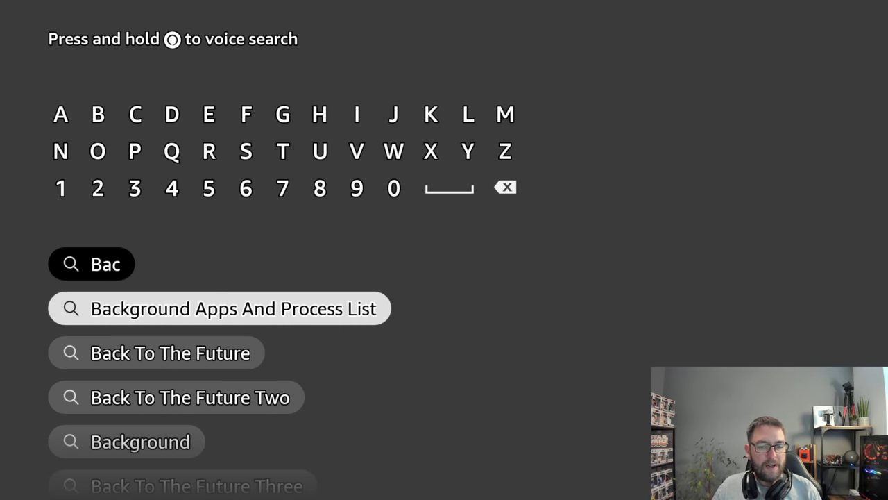
pyautogui.press('Return')
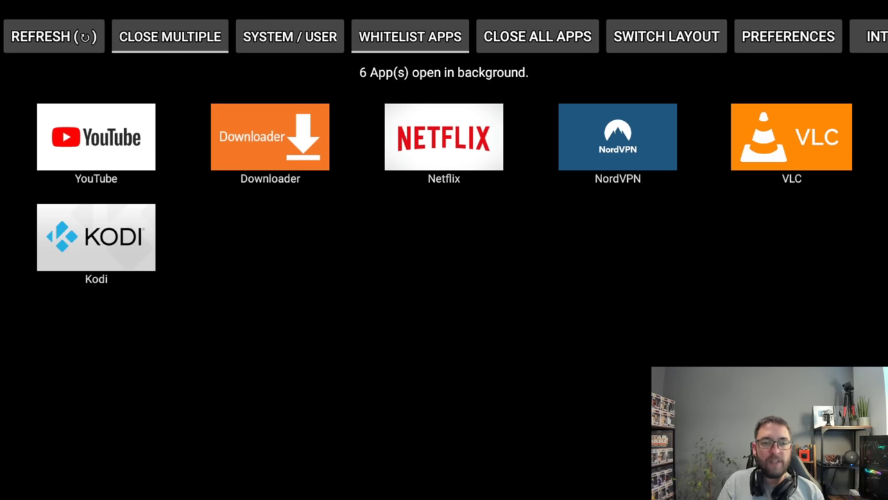
# Run Close All Apps on the apps open in the background.
pyautogui.press('Down')
pyautogui.press('Left')
pyautogui.press('Left')
pyautogui.press('Right')
pyautogui.press('Right')
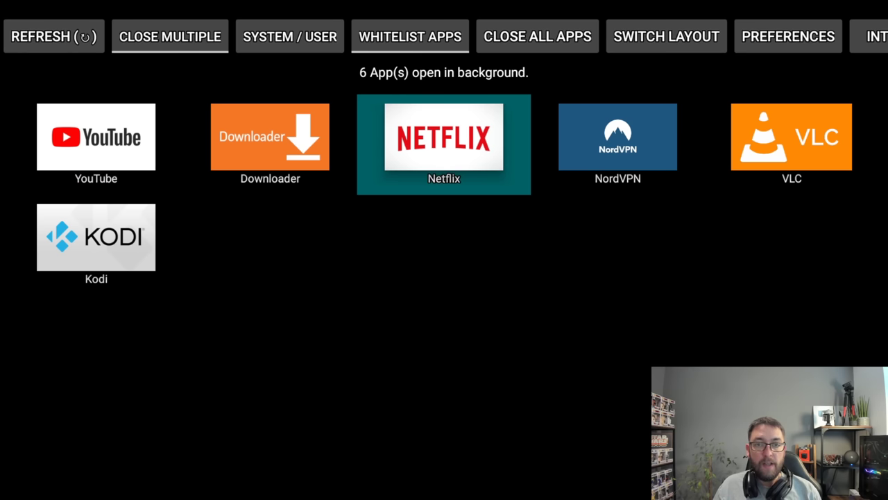
pyautogui.press('Right')
pyautogui.press('Up')
pyautogui.press('Left')
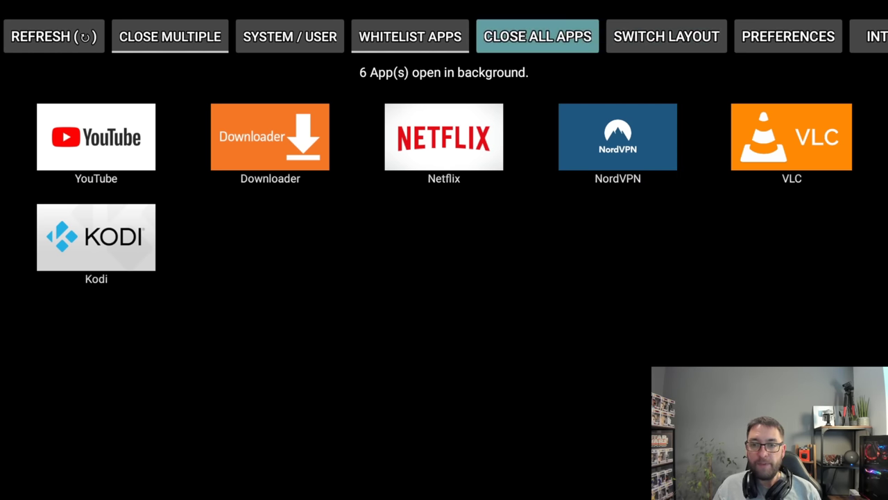
pyautogui.press('Return')
# Force stop the YouTube app.
pyautogui.press('Down')
pyautogui.press('Down')
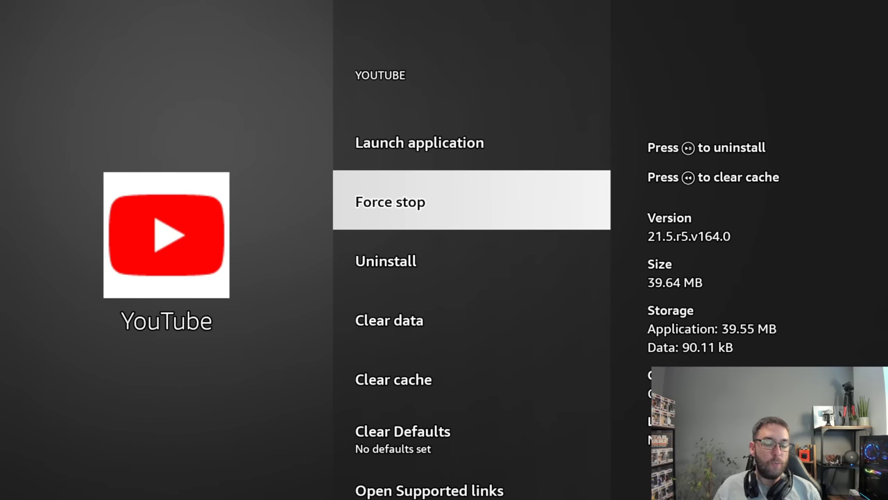
pyautogui.press('Down')
pyautogui.press('Down')
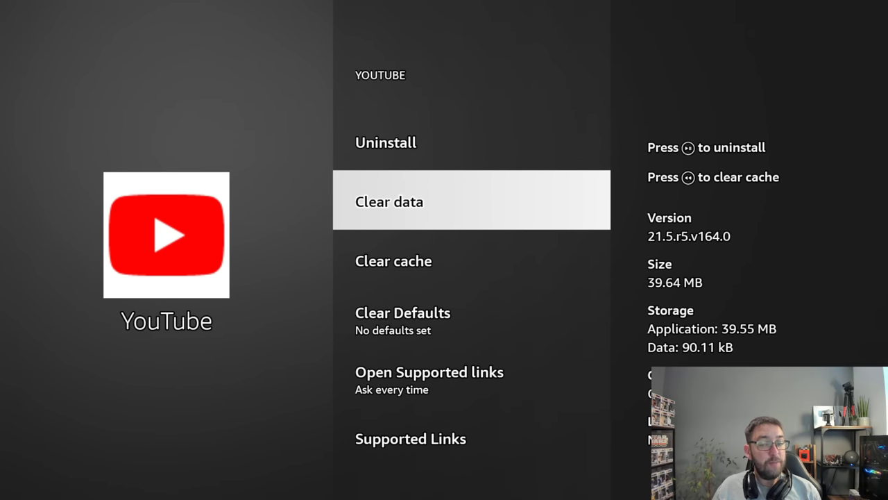
pyautogui.press('Down')
pyautogui.press('Up')
pyautogui.press('Up')
pyautogui.press('Up')
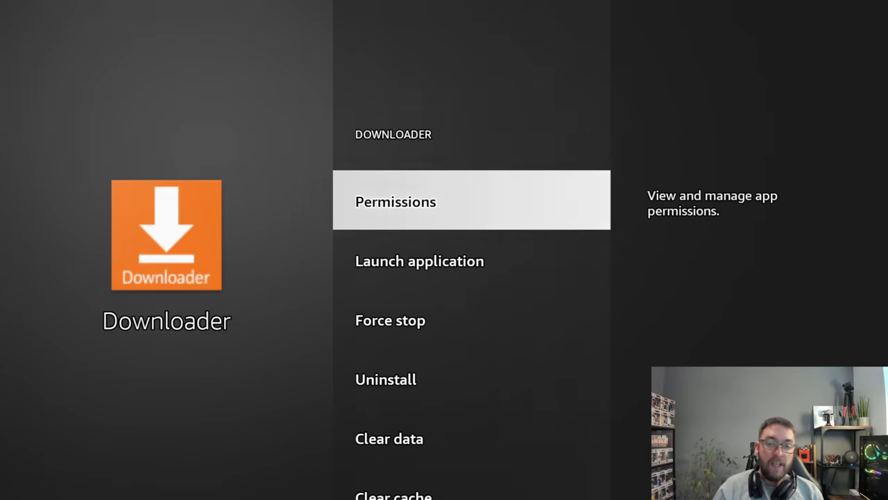
# Force stop the Downloader app and the Netflix app.
pyautogui.press('Down')
pyautogui.press('Down')
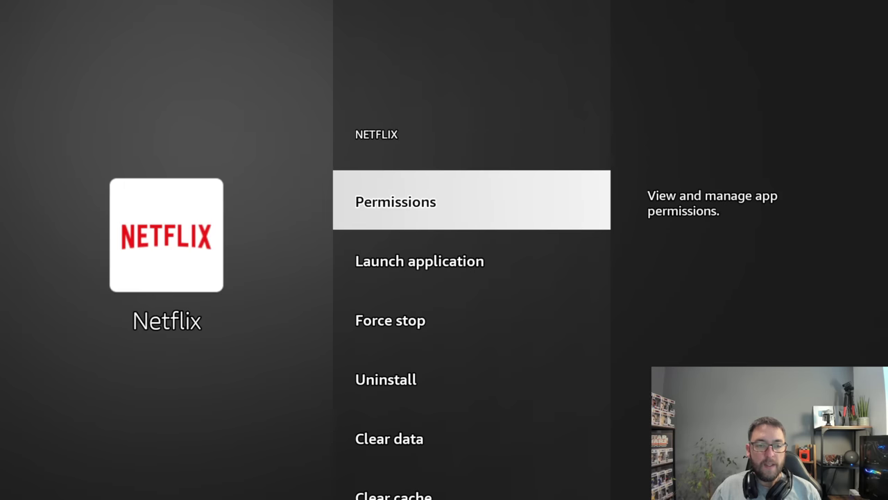
pyautogui.press('Down')
pyautogui.press('Down')
pyautogui.press('Down')
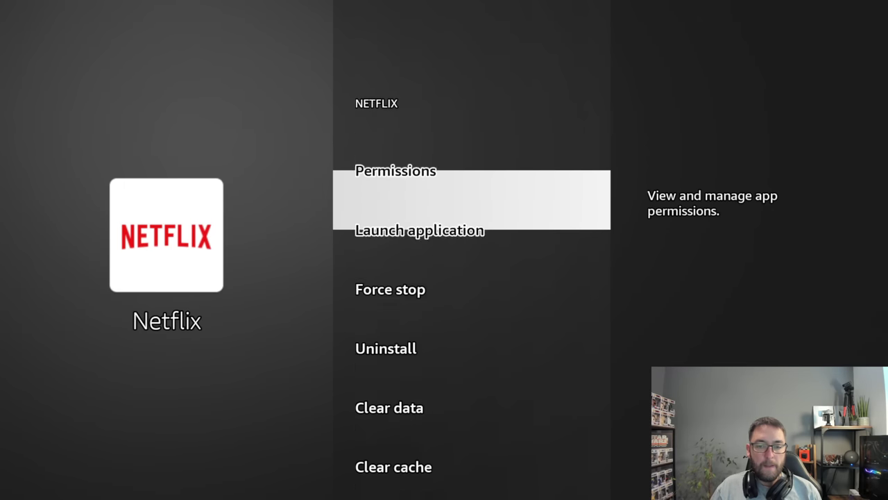
pyautogui.press('Up')
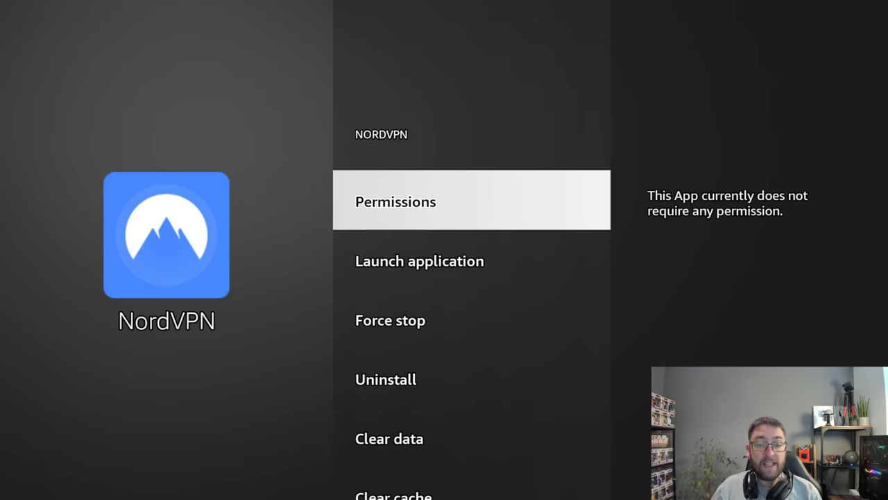
# Force stop the NordVPN app.
pyautogui.press('Down')
pyautogui.press('Down')
pyautogui.press('Down')
pyautogui.press('Up')
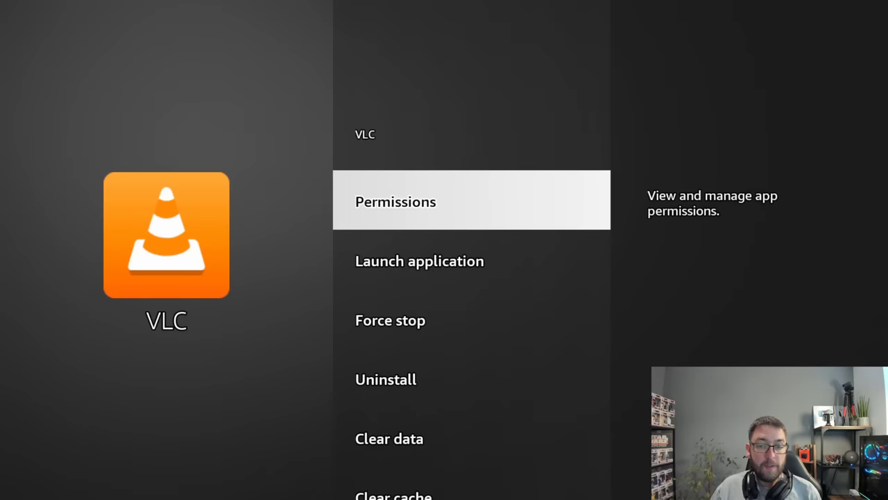
# Force stop the VLC app and the Kodi app.
pyautogui.press('Down')
pyautogui.press('Down')
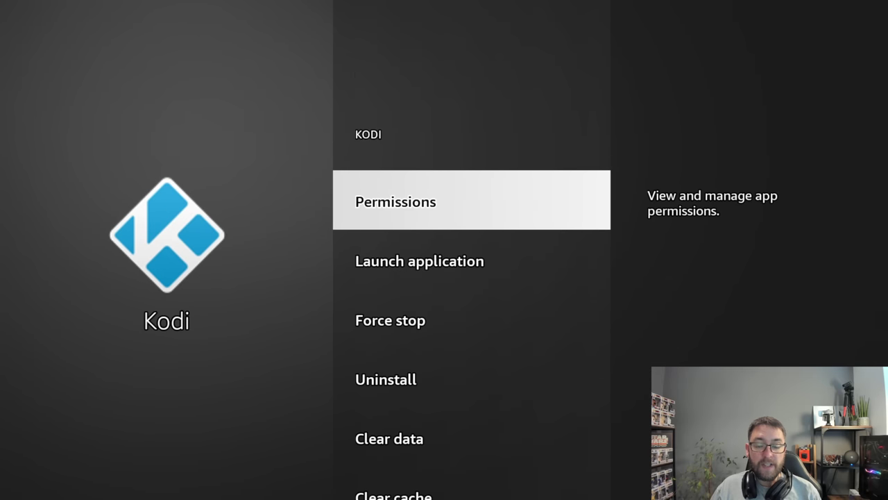
pyautogui.press('Down')
pyautogui.press('Down')
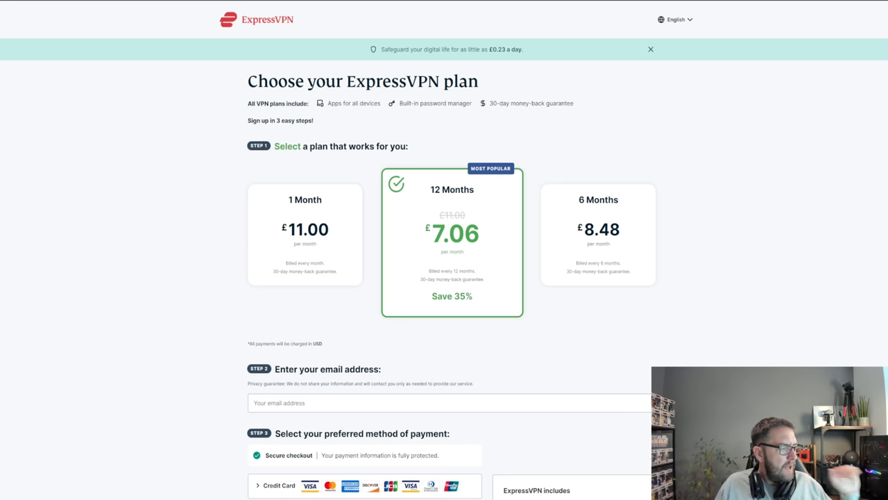
# Look over the subscription plans, payment methods and included features on the ExpressVPN order page.
pyautogui.scroll(-1, 179, 290)
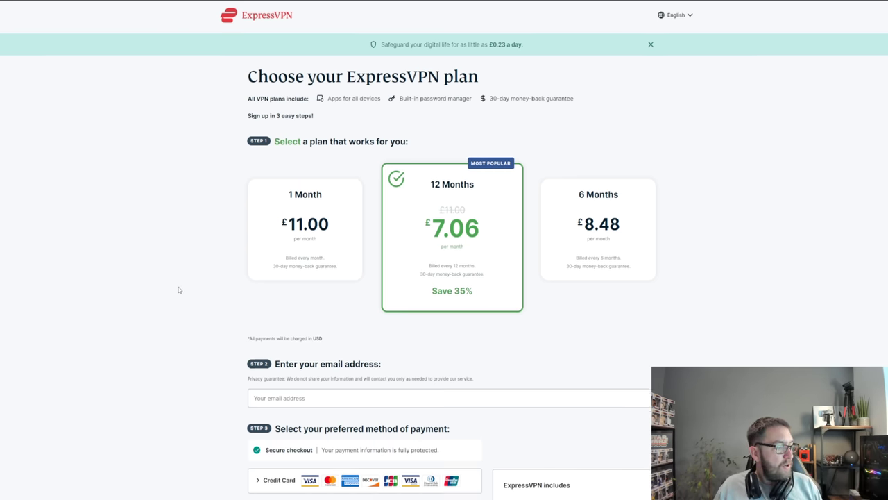
pyautogui.scroll(-3, 178, 290)
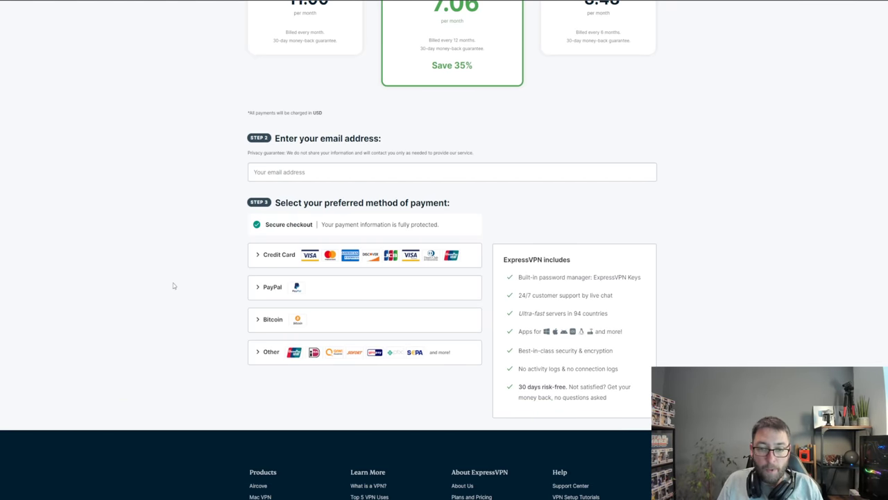
pyautogui.scroll(3, 188, 139)
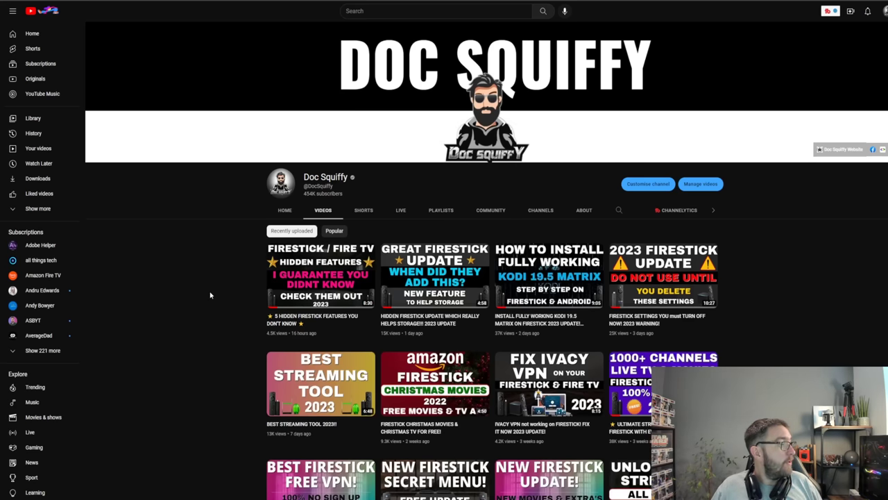
# Browse the Doc Squiffy YouTube channel's home page, uploaded videos and Shorts.
pyautogui.scroll(-1, 243, 288)
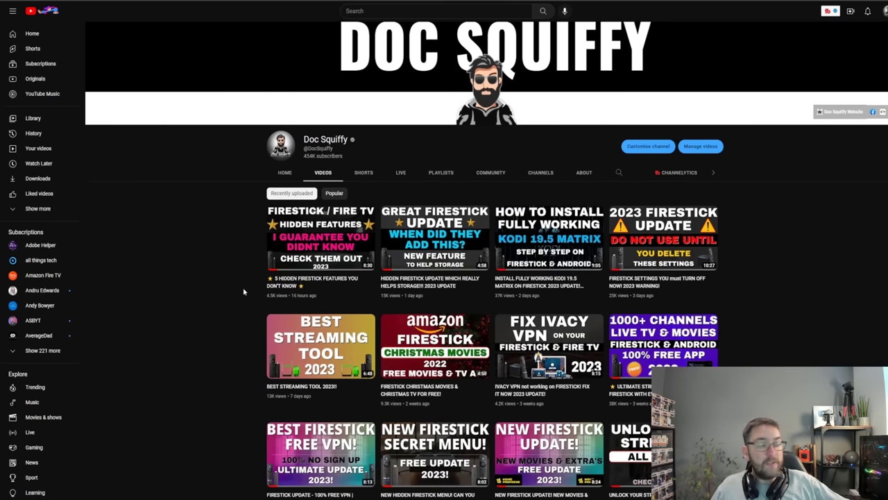
pyautogui.click(285, 172)
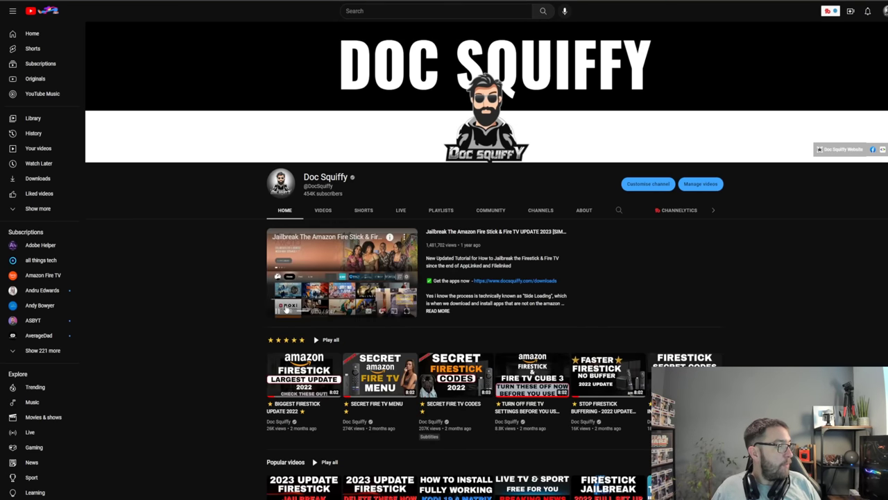
pyautogui.scroll(-2, 193, 357)
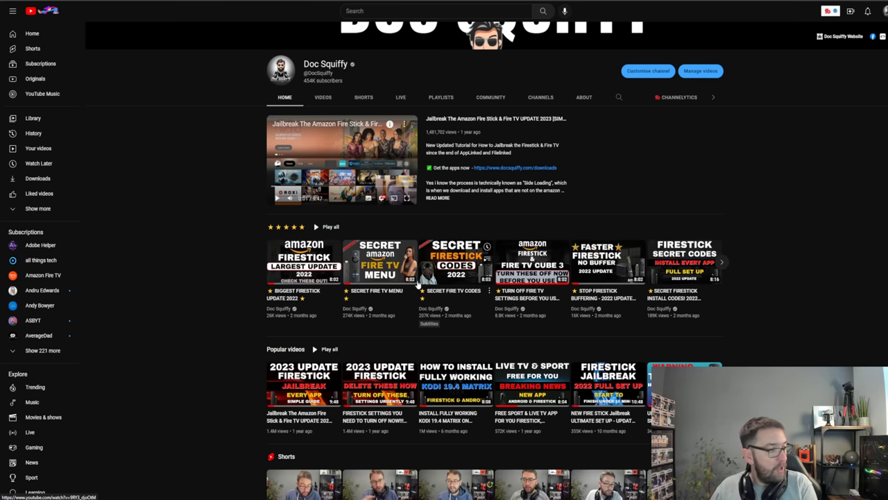
pyautogui.scroll(-1, 418, 285)
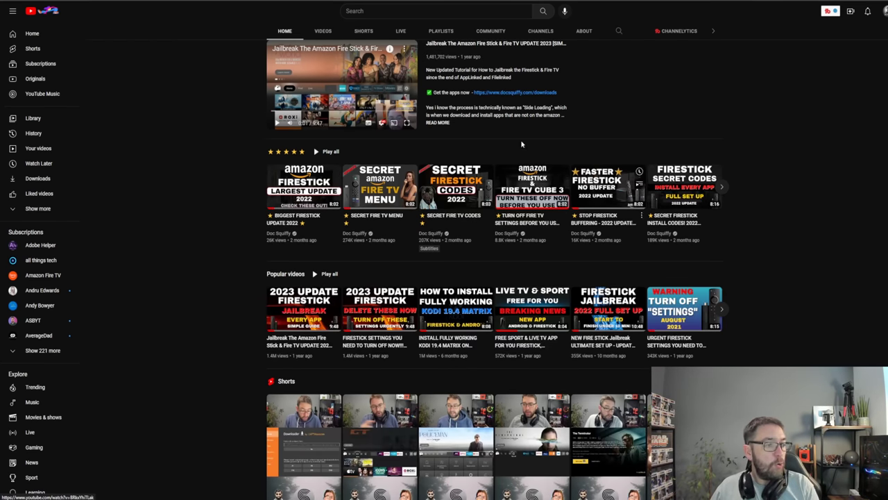
pyautogui.click(322, 30)
pyautogui.scroll(-2, 428, 256)
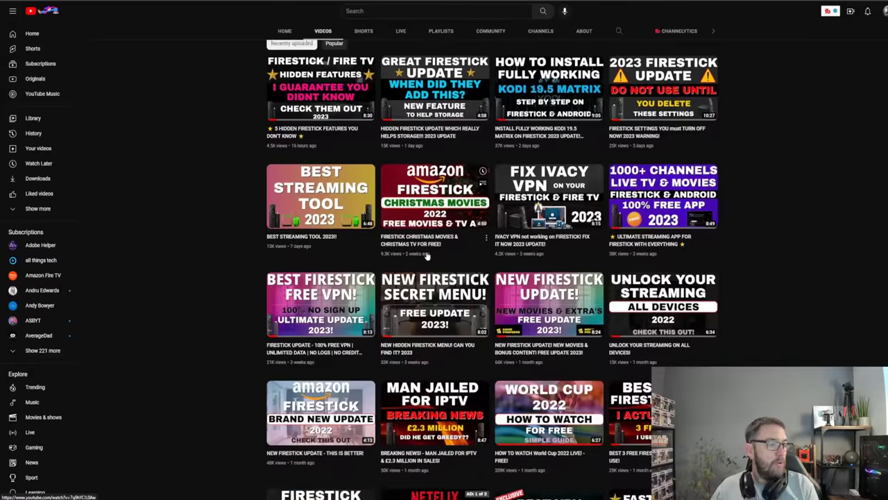
pyautogui.scroll(5, 426, 254)
pyautogui.click(363, 209)
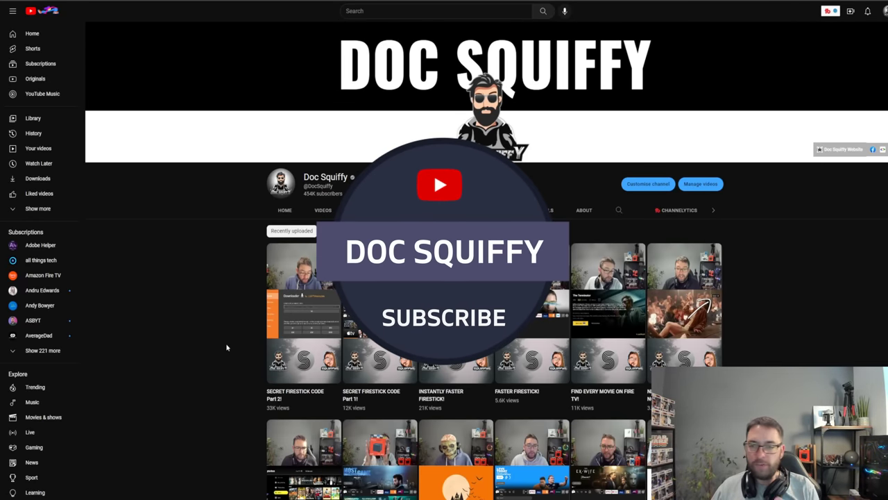
pyautogui.scroll(-5, 225, 339)
pyautogui.scroll(5, 226, 340)
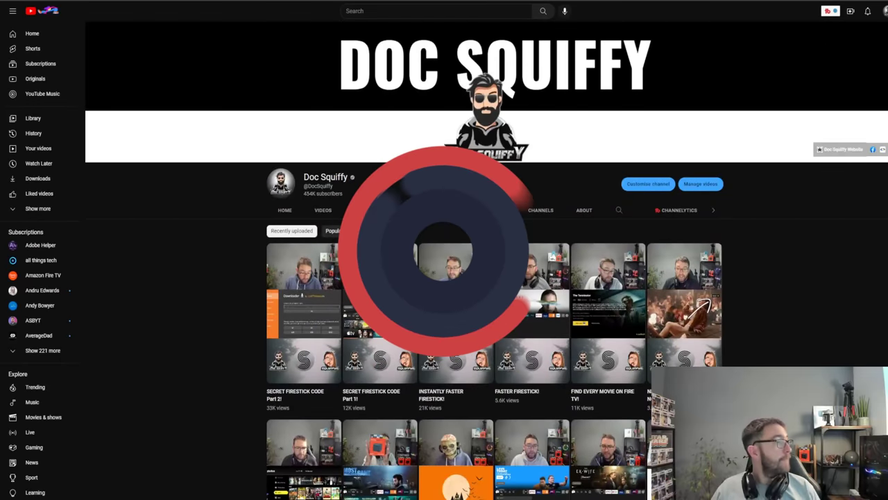